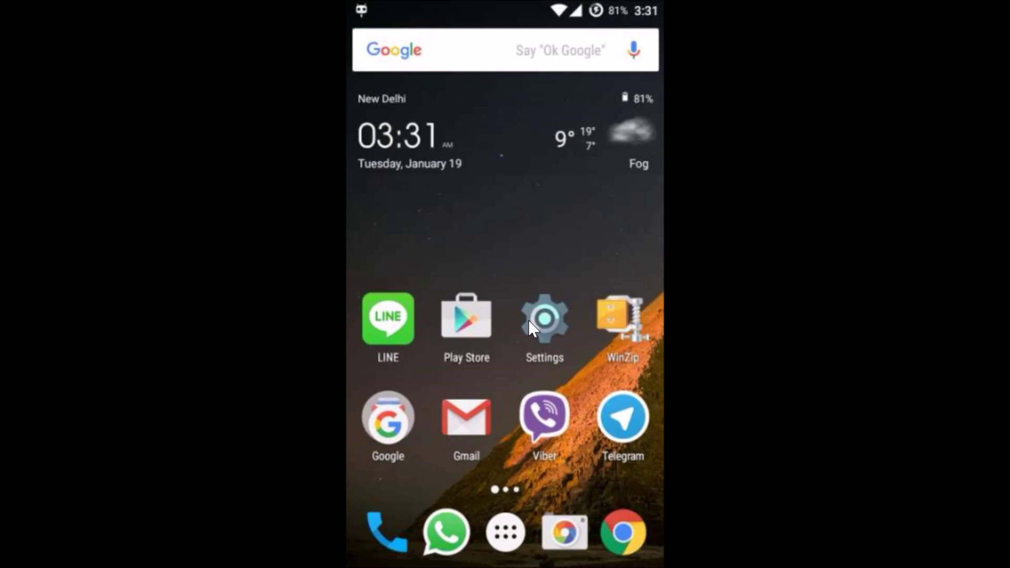
Step: Move to the home screen page showing WeChat, ES File Explorer, Messenger and Tinder
{"action": "scroll", "coordinate": [528, 320], "scroll_direction": "down", "scroll_amount": 2}
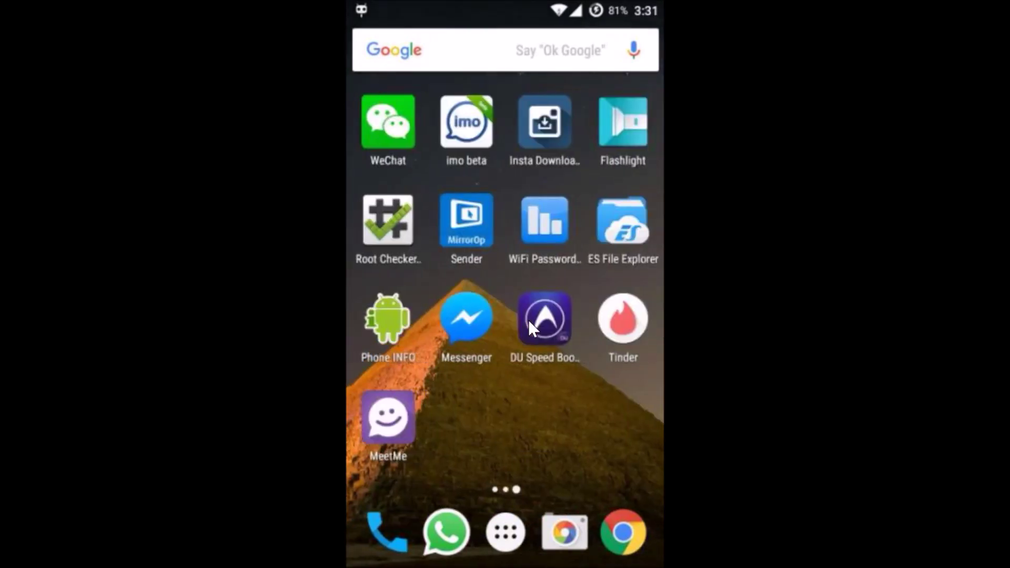
Step: Open the most recent Messenger conversation and bring up its list of apps for Messenger
{"action": "left_click", "coordinate": [477, 315]}
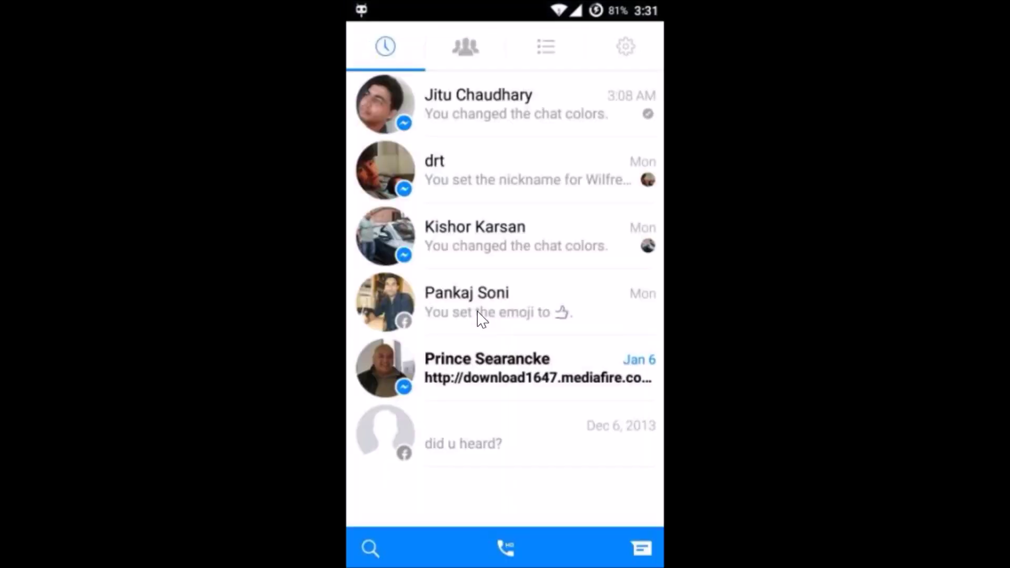
{"action": "left_click", "coordinate": [513, 114]}
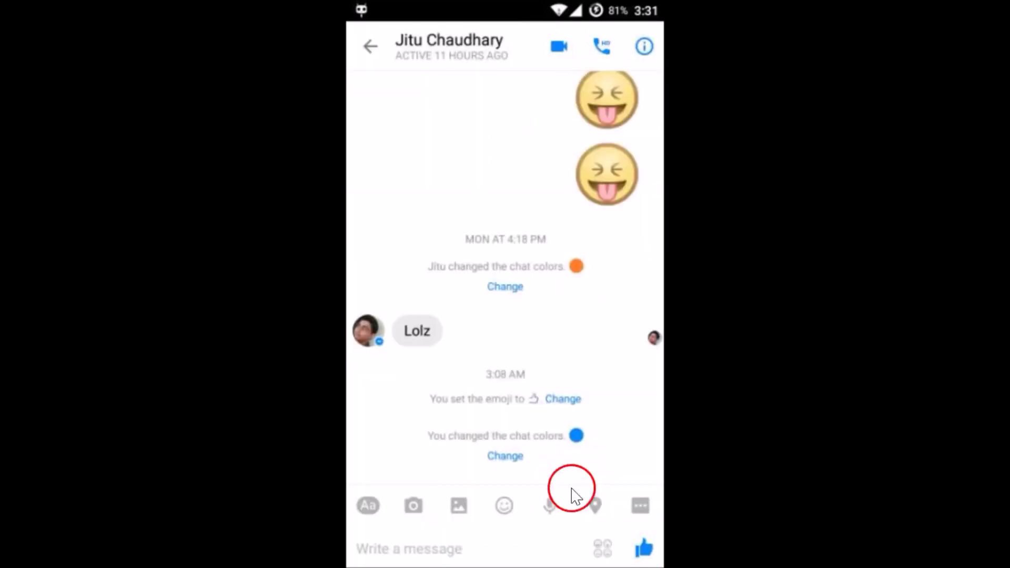
{"action": "left_click", "coordinate": [641, 513]}
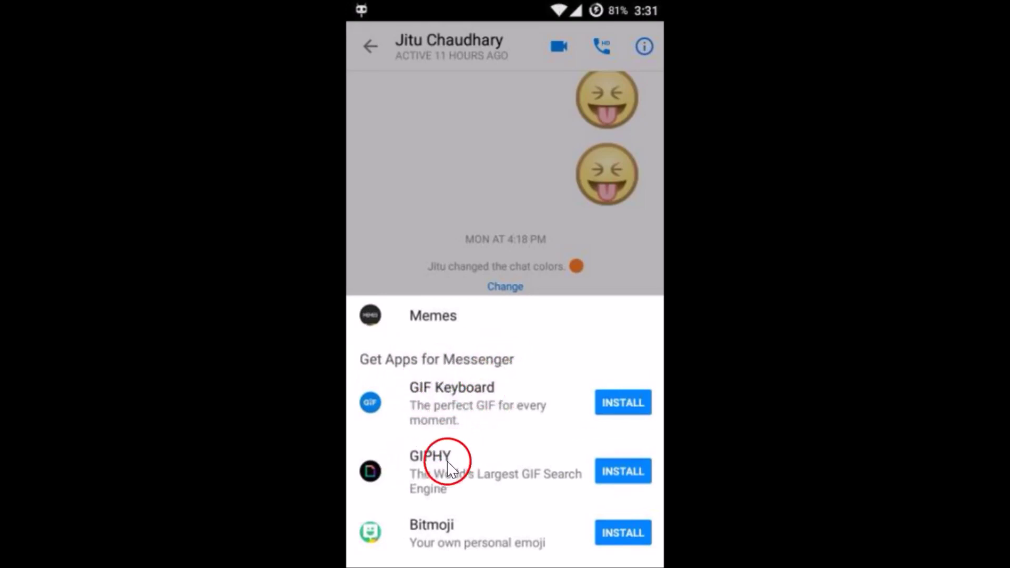
Step: Scroll the apps list down to Imoji and open its Play Store page
{"action": "scroll", "coordinate": [500, 473], "scroll_direction": "down", "scroll_amount": 3}
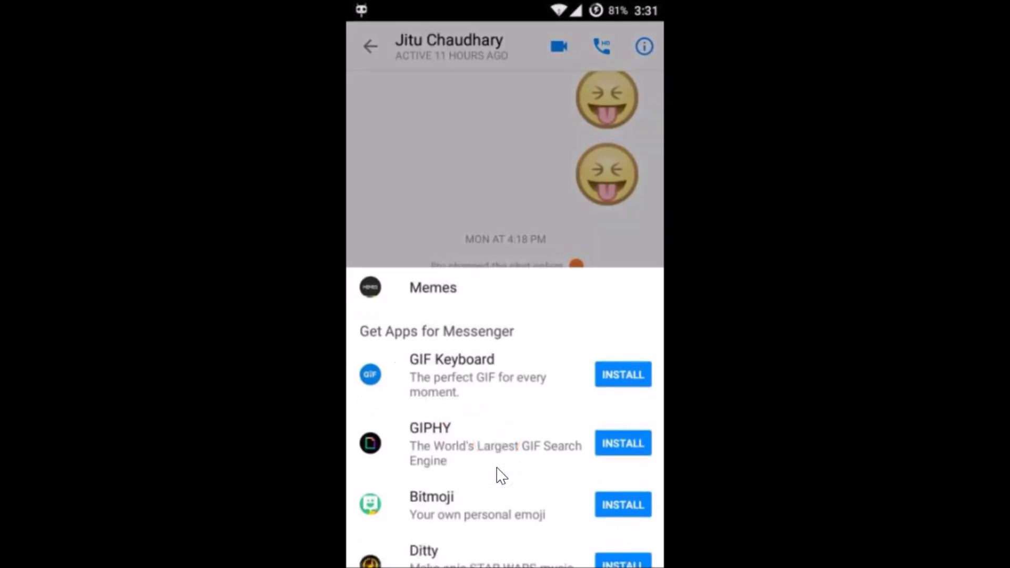
{"action": "scroll", "coordinate": [500, 476], "scroll_direction": "down", "scroll_amount": 3}
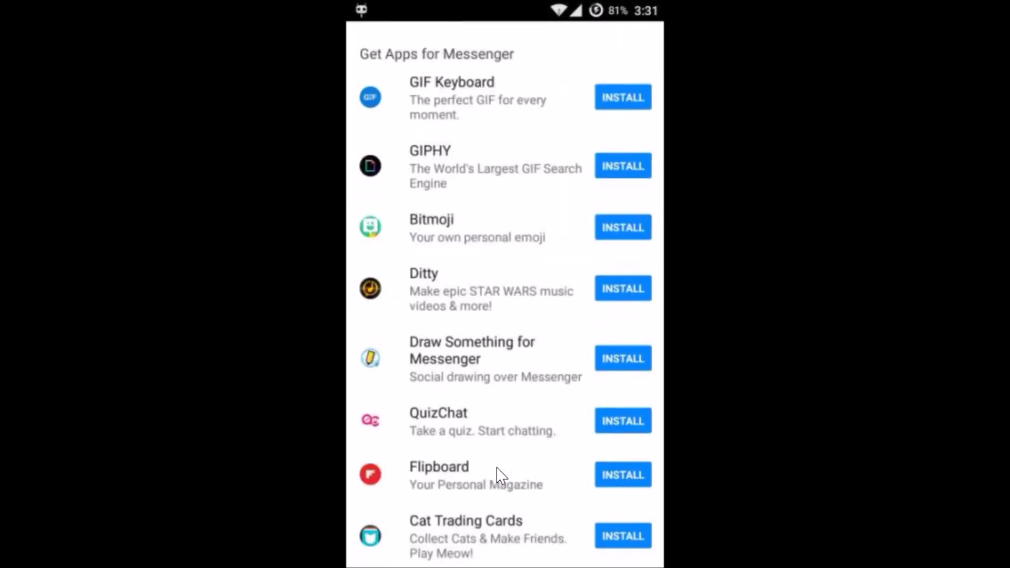
{"action": "scroll", "coordinate": [500, 476], "scroll_direction": "down", "scroll_amount": 4}
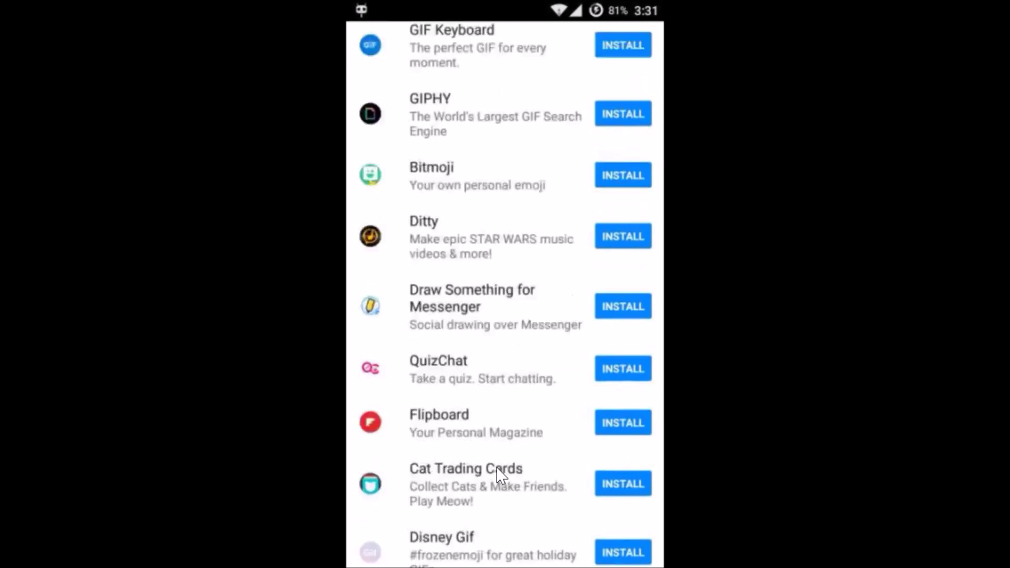
{"action": "scroll", "coordinate": [500, 476], "scroll_direction": "down", "scroll_amount": 6}
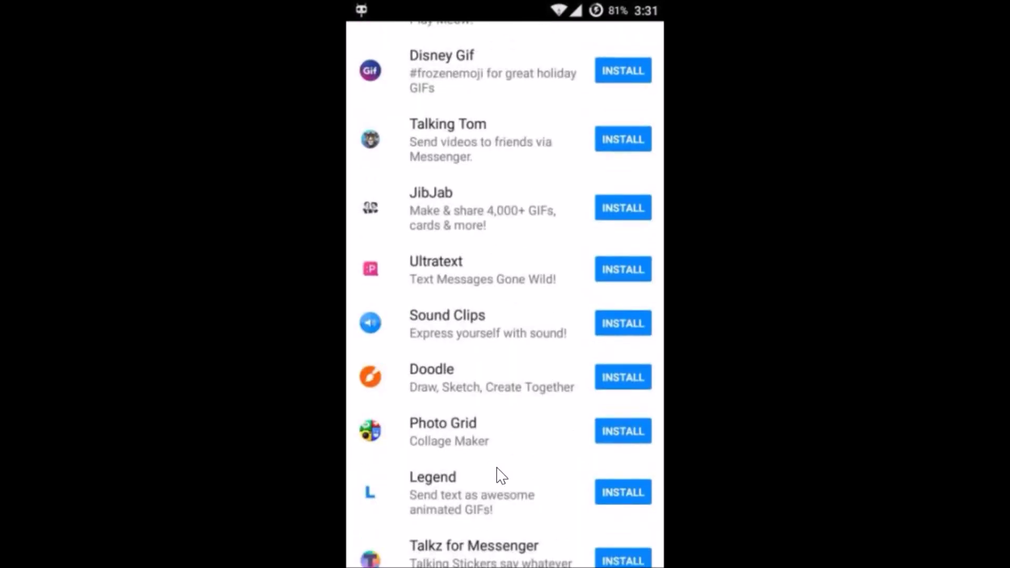
{"action": "scroll", "coordinate": [500, 476], "scroll_direction": "down", "scroll_amount": 4}
{"action": "scroll", "coordinate": [501, 476], "scroll_direction": "down", "scroll_amount": 4}
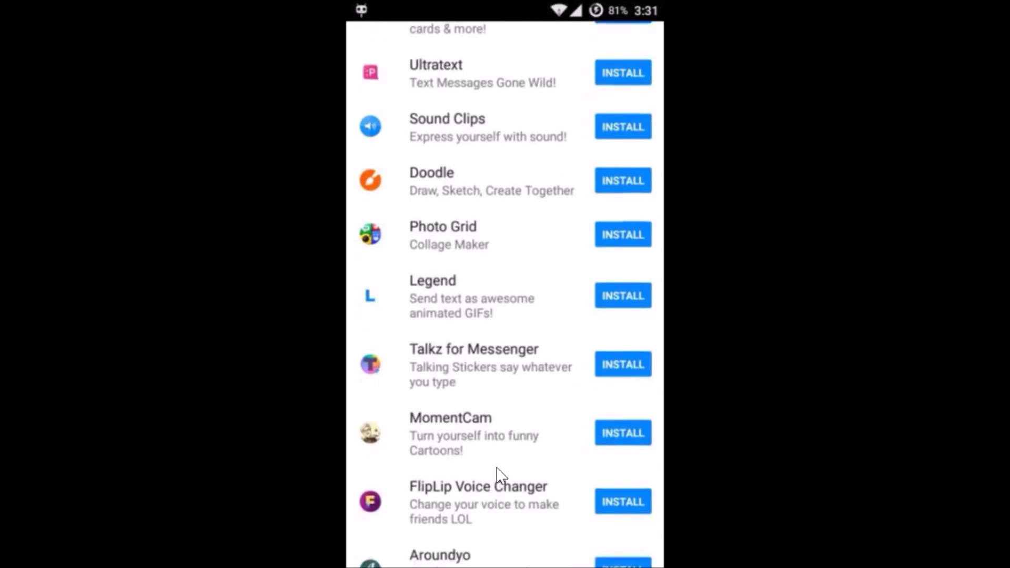
{"action": "scroll", "coordinate": [501, 476], "scroll_direction": "down", "scroll_amount": 4}
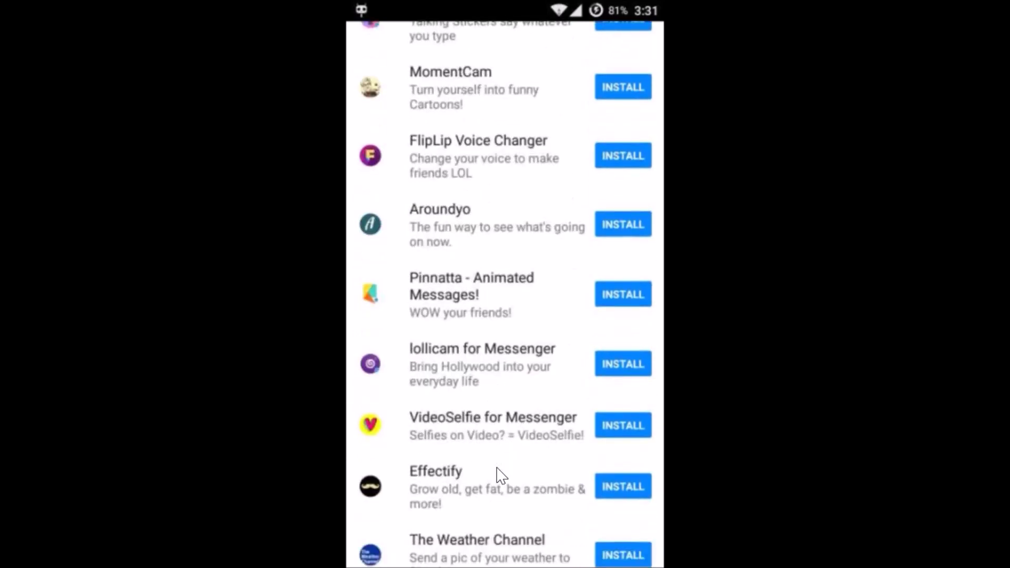
{"action": "scroll", "coordinate": [501, 476], "scroll_direction": "down", "scroll_amount": 4}
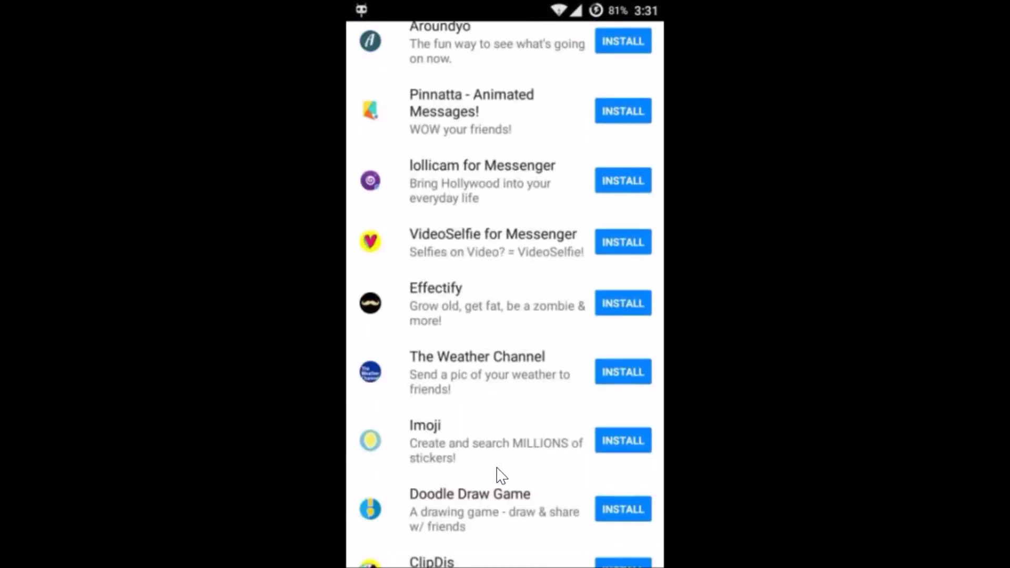
{"action": "mouse_move", "coordinate": [498, 472]}
{"action": "left_mouse_down"}
{"action": "mouse_move", "coordinate": [421, 437]}
{"action": "mouse_move", "coordinate": [467, 433]}
{"action": "mouse_move", "coordinate": [458, 448]}
{"action": "left_mouse_up"}
{"action": "left_click", "coordinate": [632, 448]}
Step: Install Imoji from the Play Store, accept its permissions, and launch the app
{"action": "left_click", "coordinate": [629, 438]}
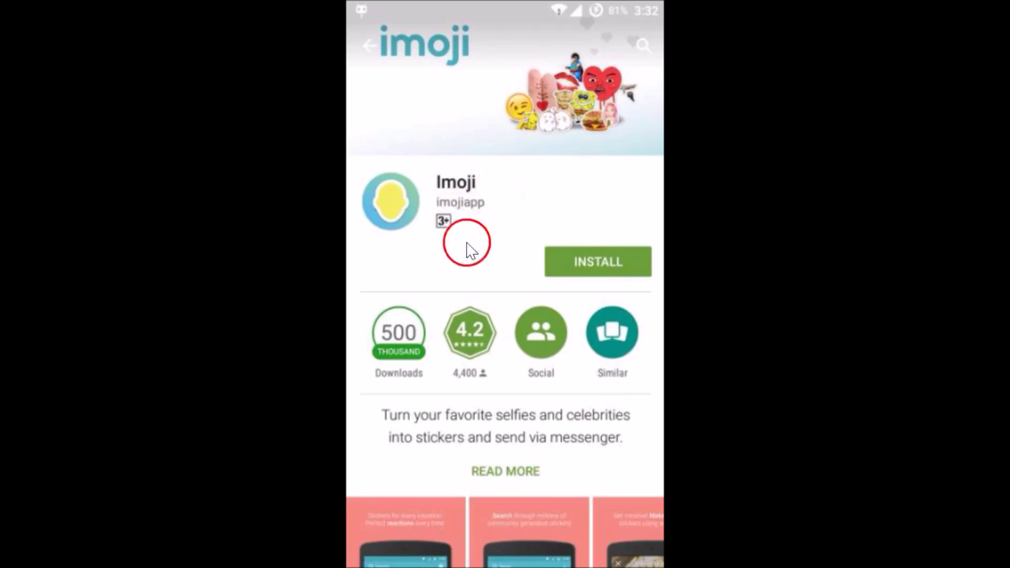
{"action": "left_click", "coordinate": [577, 262]}
{"action": "left_click", "coordinate": [588, 392]}
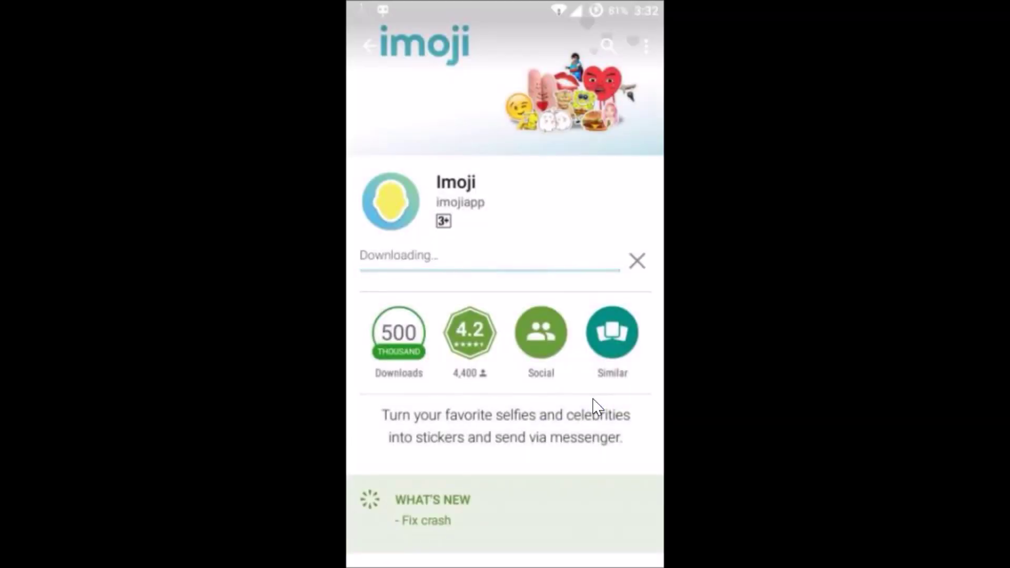
{"action": "left_click", "coordinate": [502, 223]}
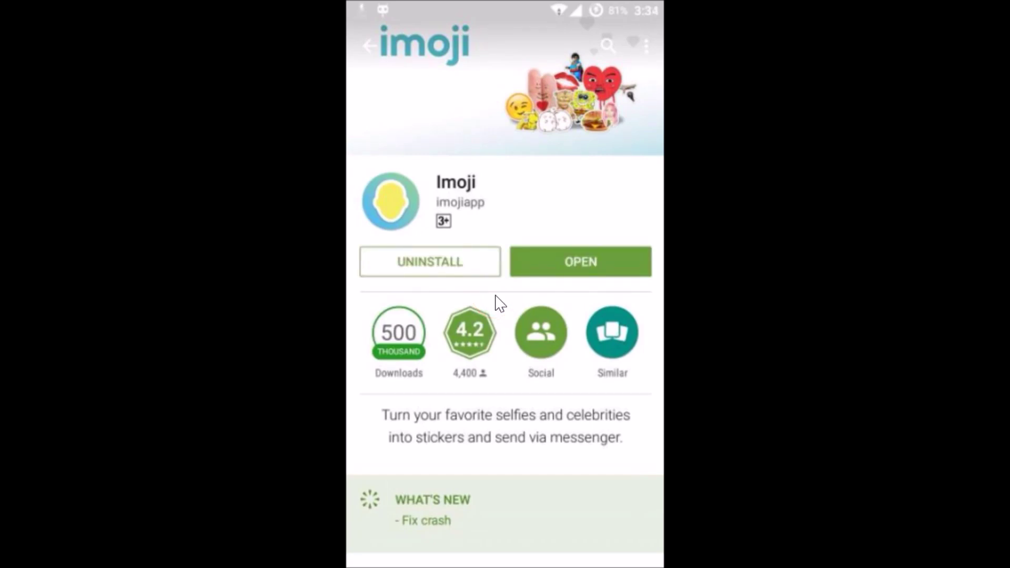
{"action": "left_click", "coordinate": [594, 261]}
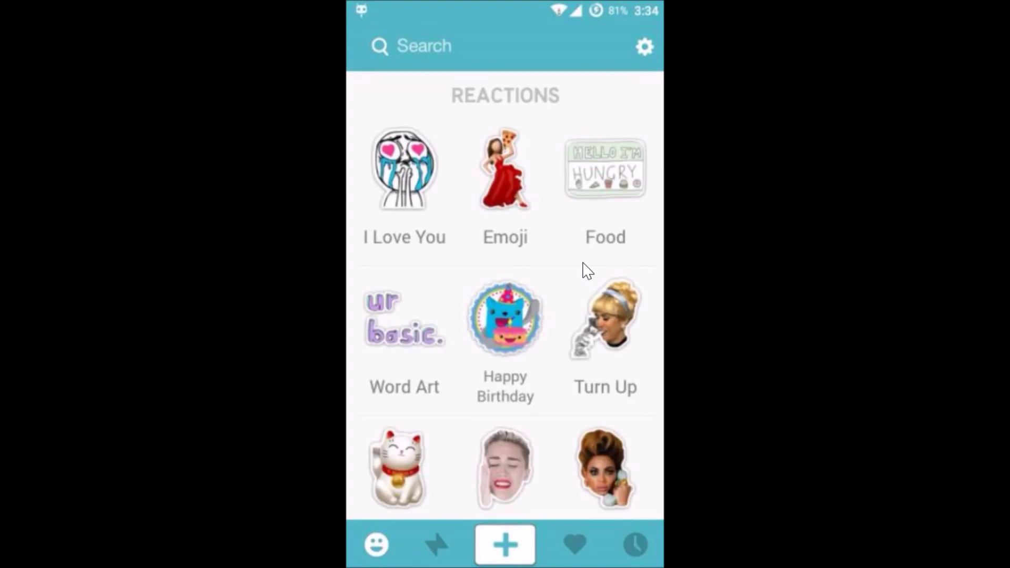
Step: Choose the pizza sticker from Imoji's Food category and share it to Messenger
{"action": "left_click", "coordinate": [584, 263]}
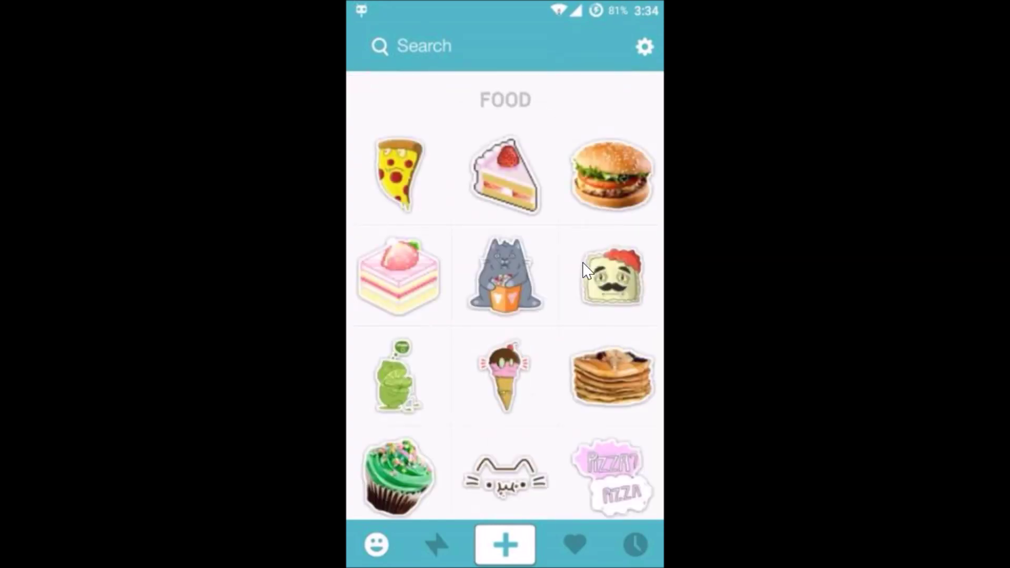
{"action": "mouse_move", "coordinate": [492, 197]}
{"action": "left_mouse_down"}
{"action": "mouse_move", "coordinate": [463, 170]}
{"action": "mouse_move", "coordinate": [409, 182]}
{"action": "left_mouse_up"}
{"action": "left_click", "coordinate": [401, 177]}
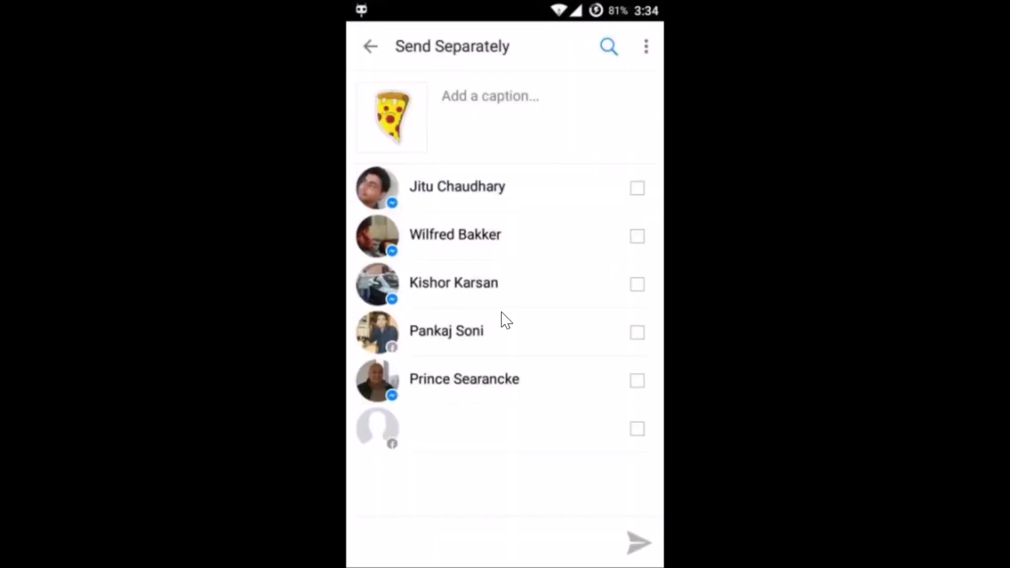
Step: Select only the first contact as the sticker's recipient
{"action": "left_click", "coordinate": [639, 190]}
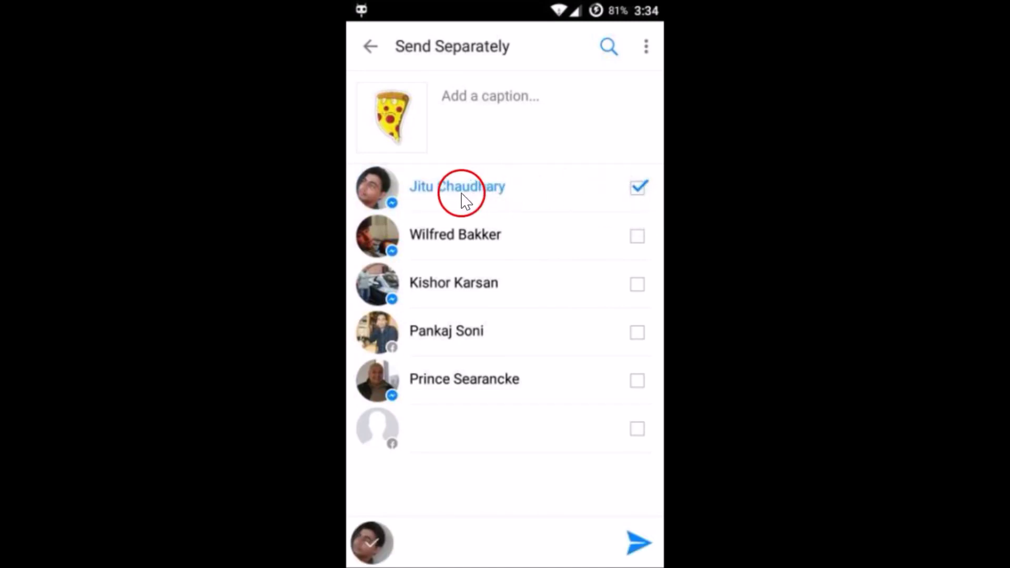
{"action": "left_click", "coordinate": [632, 245]}
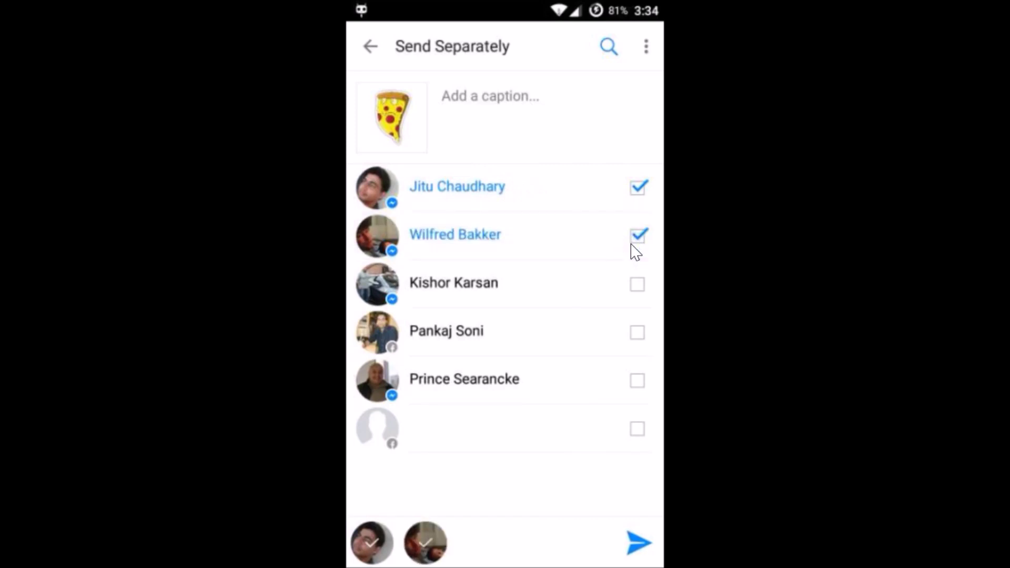
{"action": "left_click", "coordinate": [637, 241]}
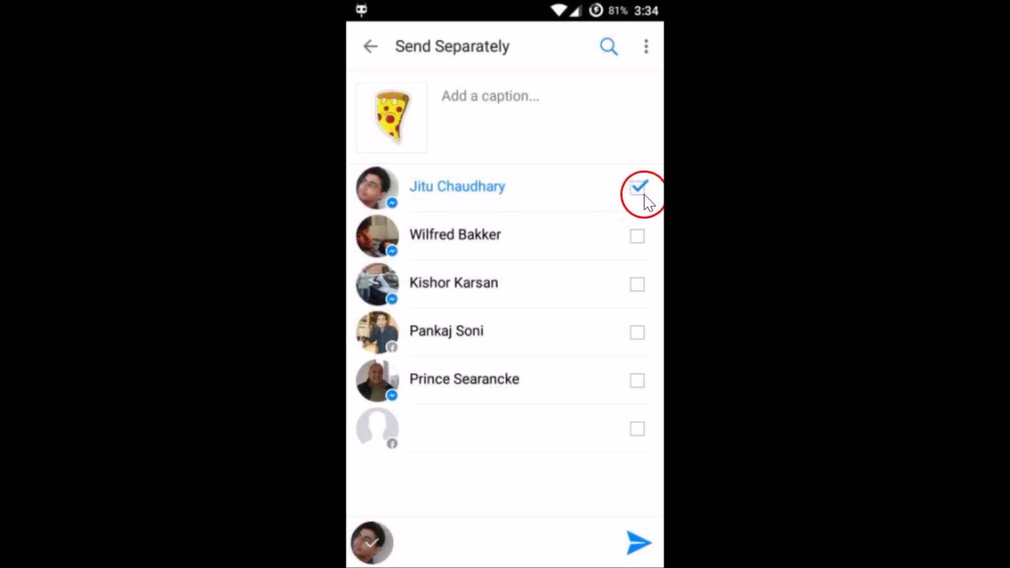
Step: Add the caption 'Eat' to the pizza sticker and send it
{"action": "left_click", "coordinate": [516, 98]}
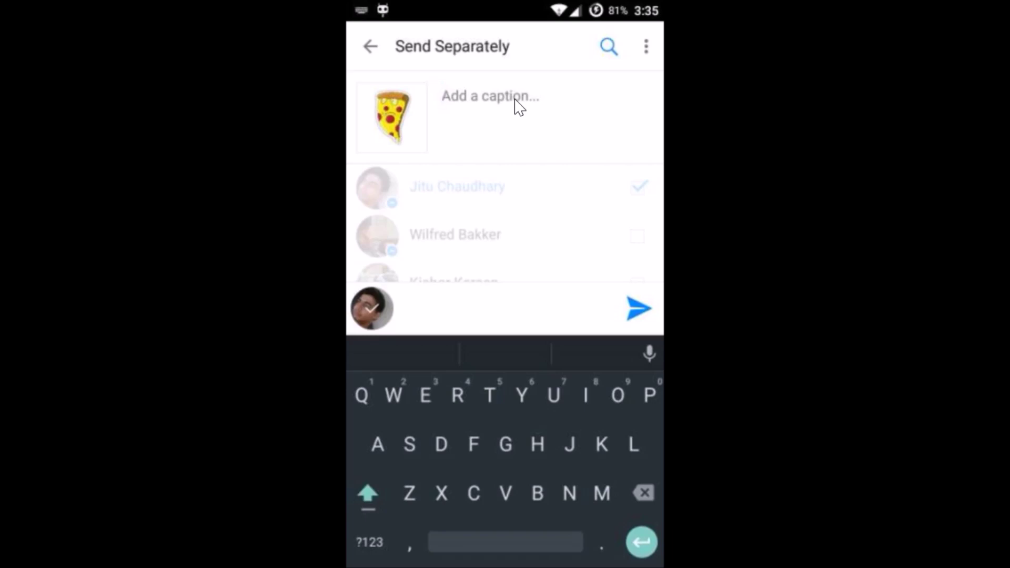
{"action": "type", "text": "Eat"}
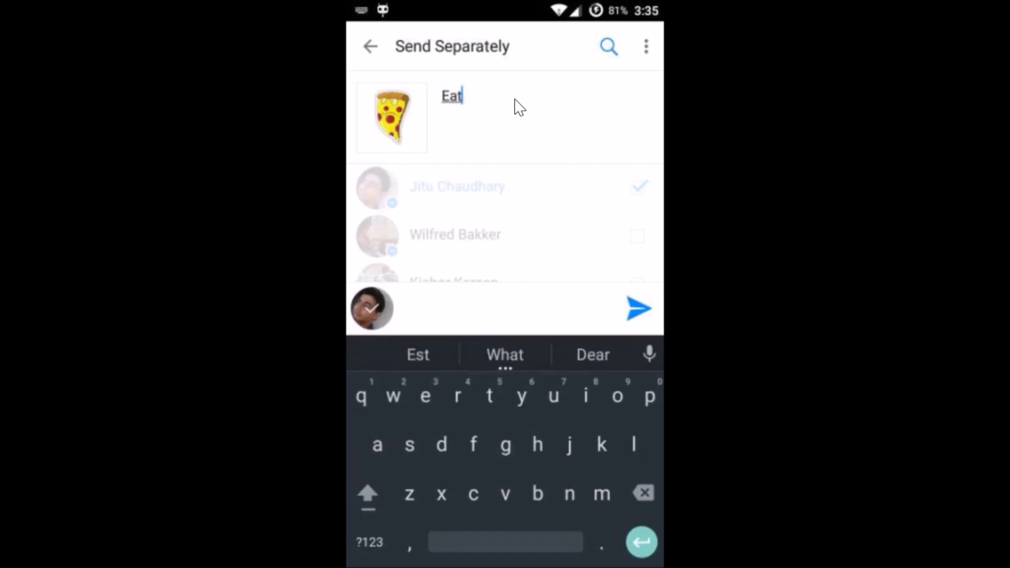
{"action": "left_click", "coordinate": [639, 307]}
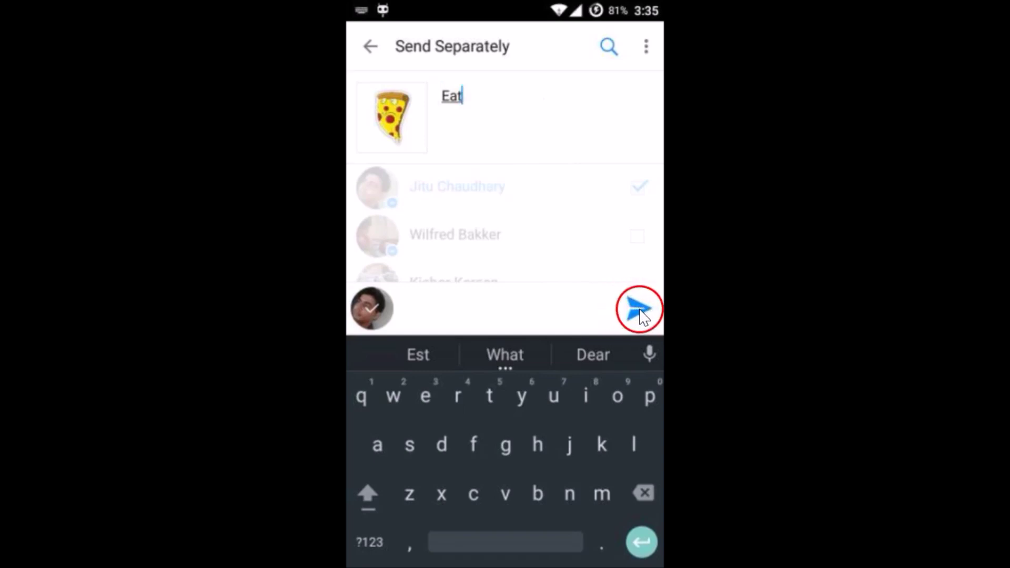
{"action": "left_click", "coordinate": [639, 313]}
{"action": "left_click", "coordinate": [474, 413]}
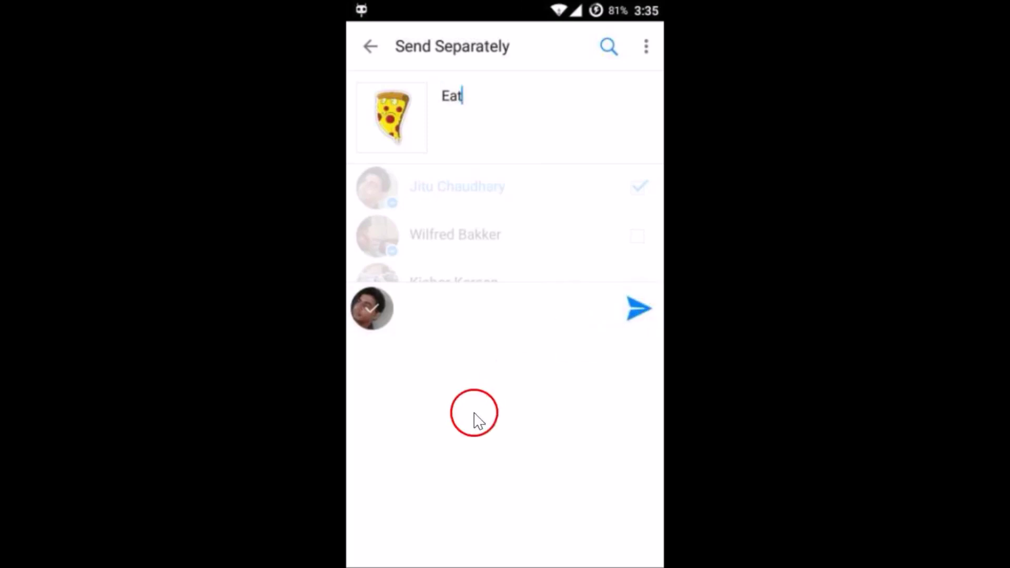
{"action": "left_click", "coordinate": [548, 476]}
{"action": "left_click", "coordinate": [570, 417]}
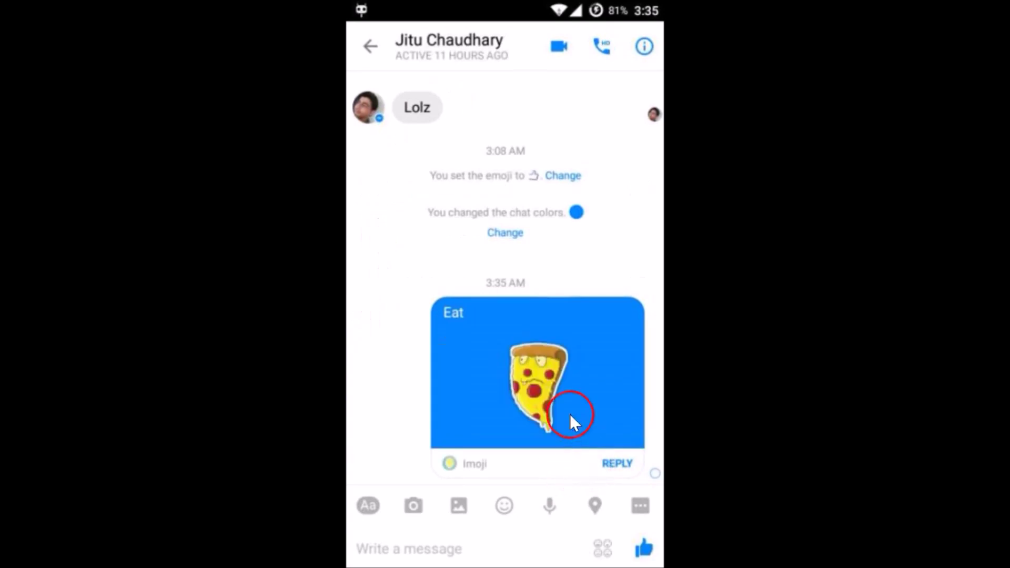
{"action": "left_click", "coordinate": [500, 442]}
{"action": "left_click", "coordinate": [441, 291]}
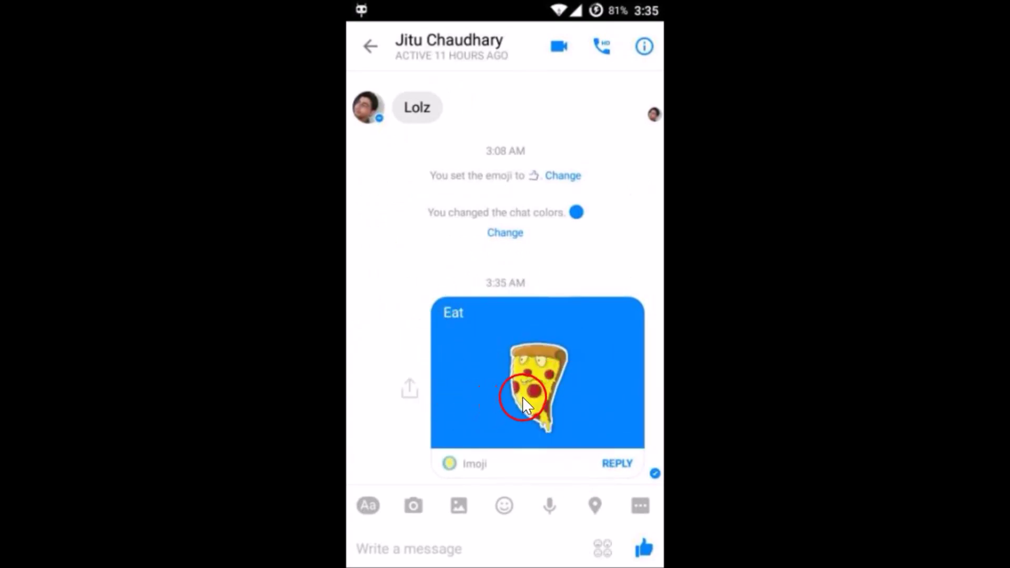
{"action": "left_click", "coordinate": [598, 503]}
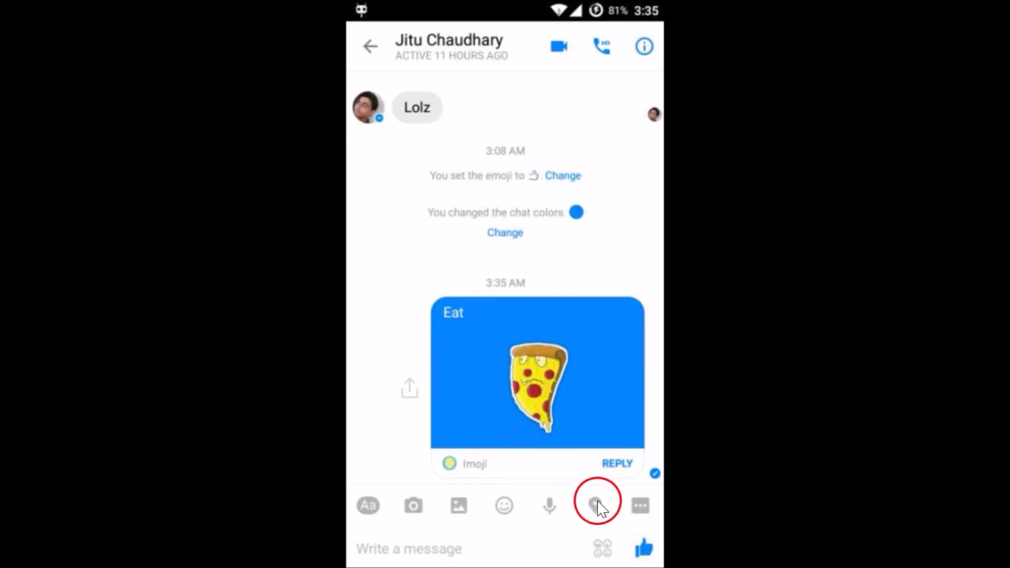
{"action": "left_click", "coordinate": [635, 506]}
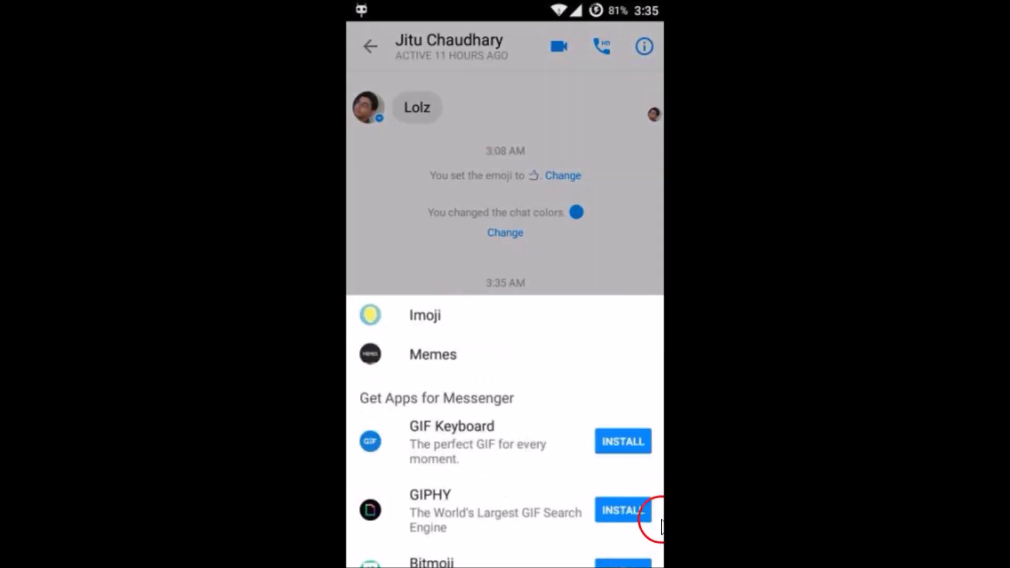